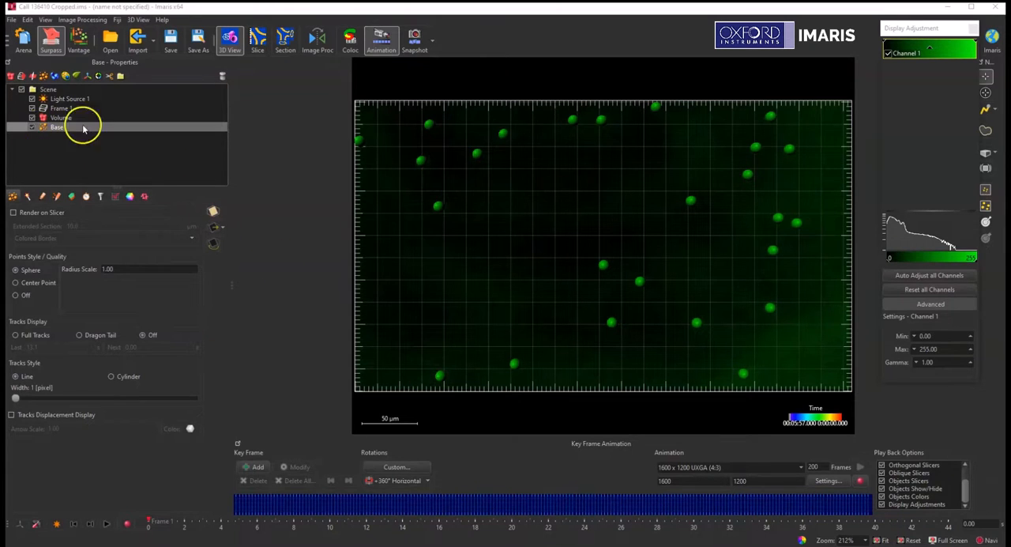
Step: Select all Base spots with the Average Distance To 3 Nearest Neighbours filter and duplicate them into a new Spots object
click(101, 198)
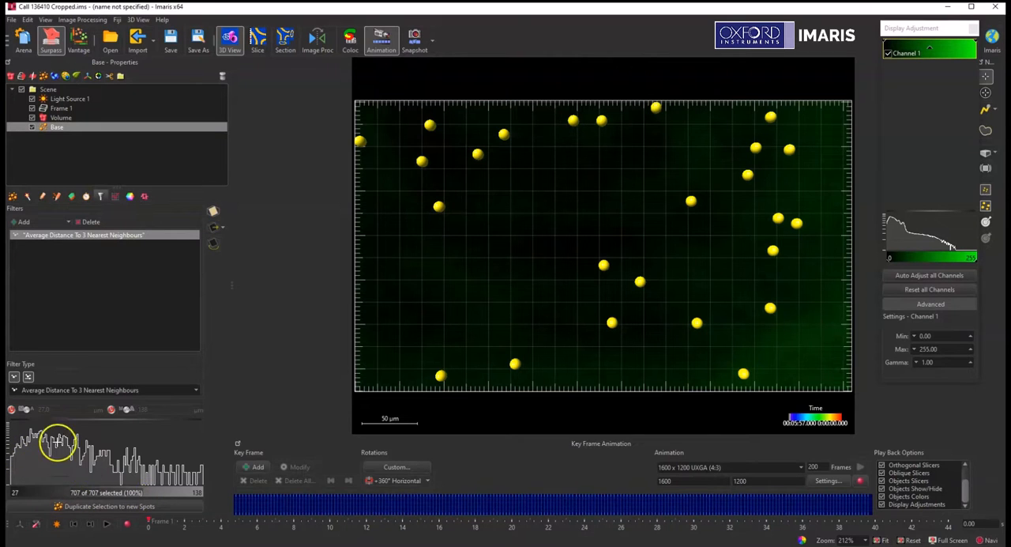
click(57, 444)
drag(57, 447, 4, 447)
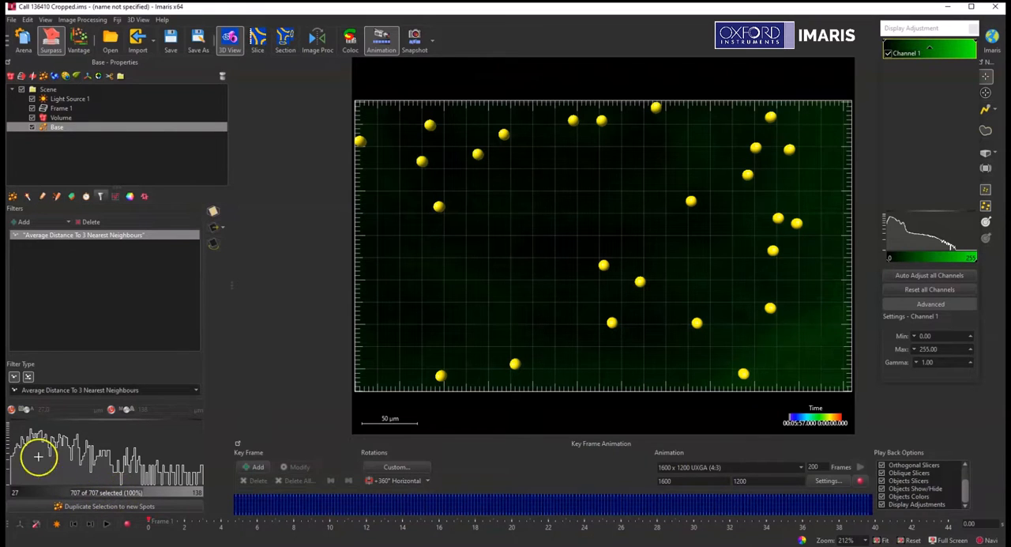
click(90, 506)
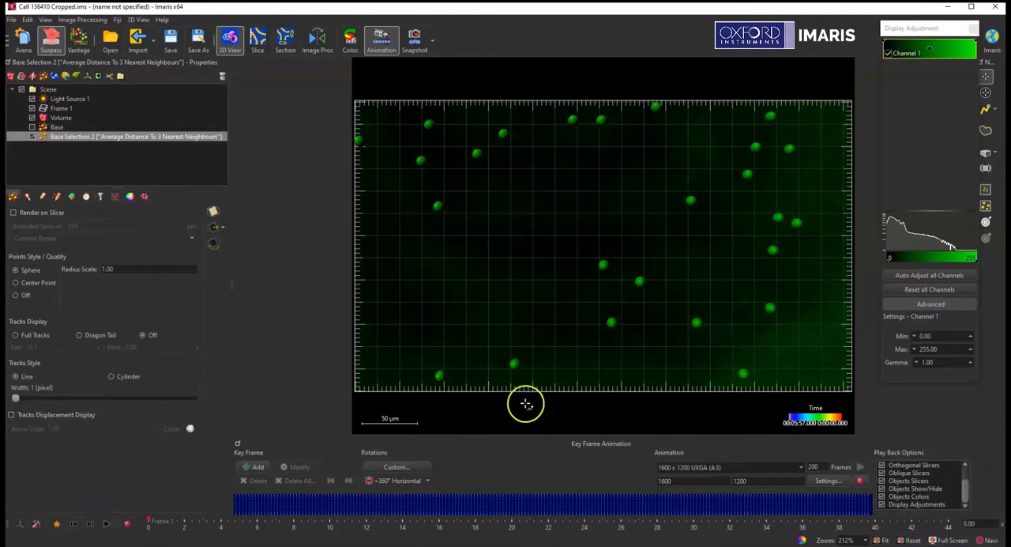
Step: Rename the duplicated Spots object as Statistics Coded
click(60, 137)
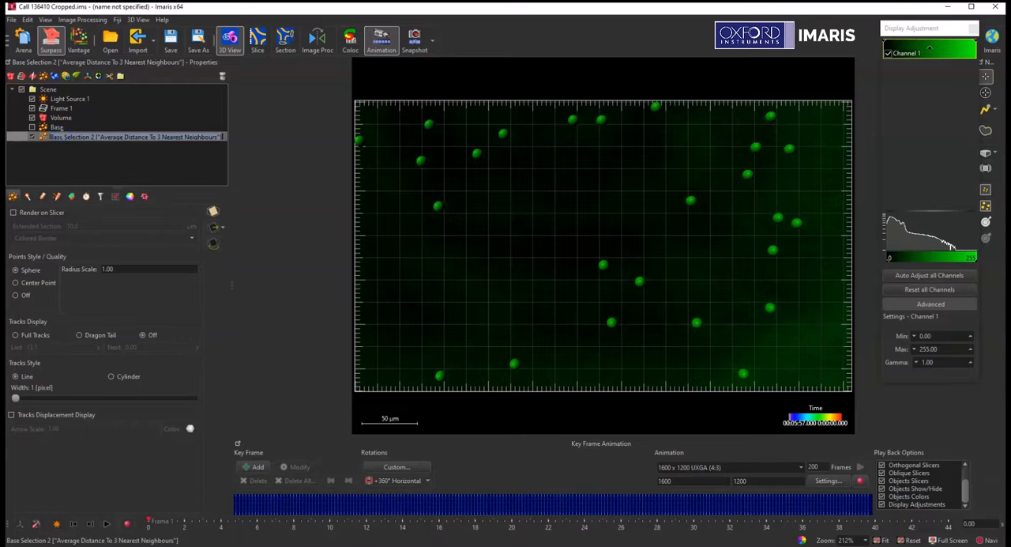
text(Statistics Coded)
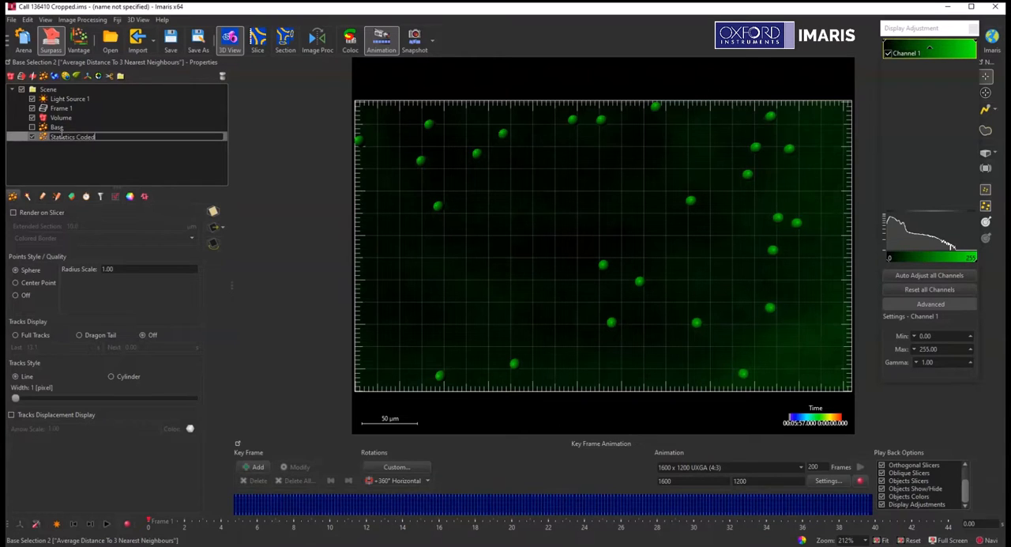
key(Return)
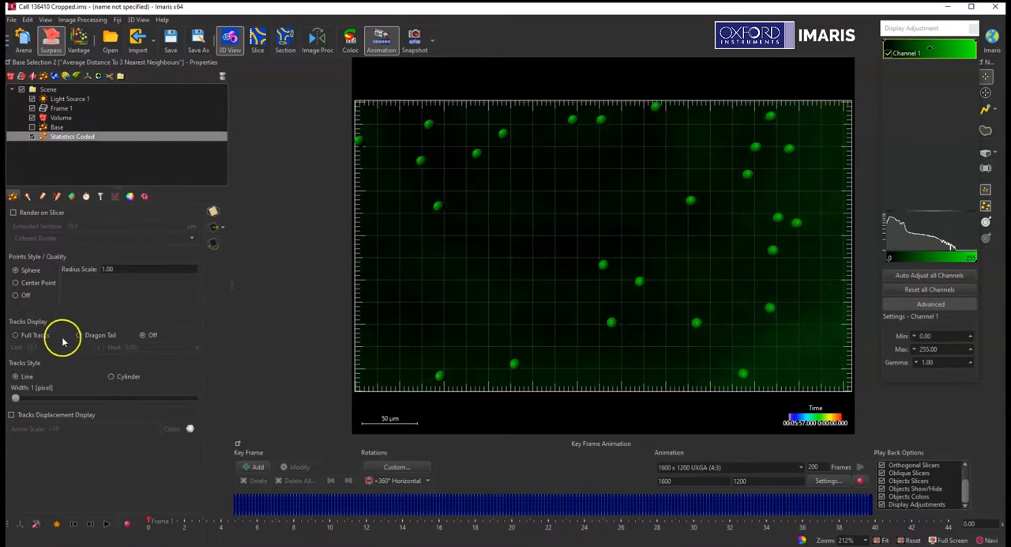
Step: Show full tracks for the Statistics Coded spots and color their points by the Speed statistic
click(15, 334)
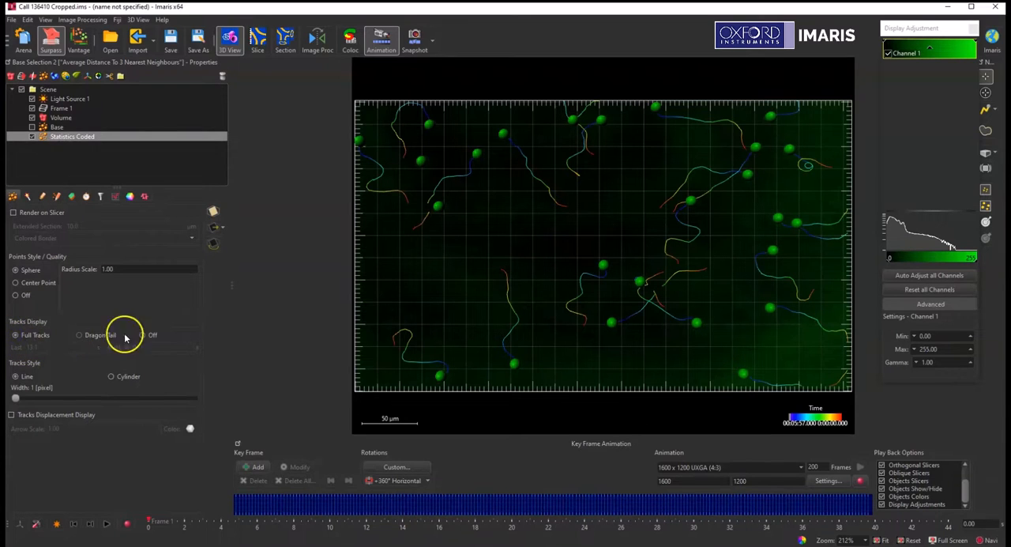
click(129, 197)
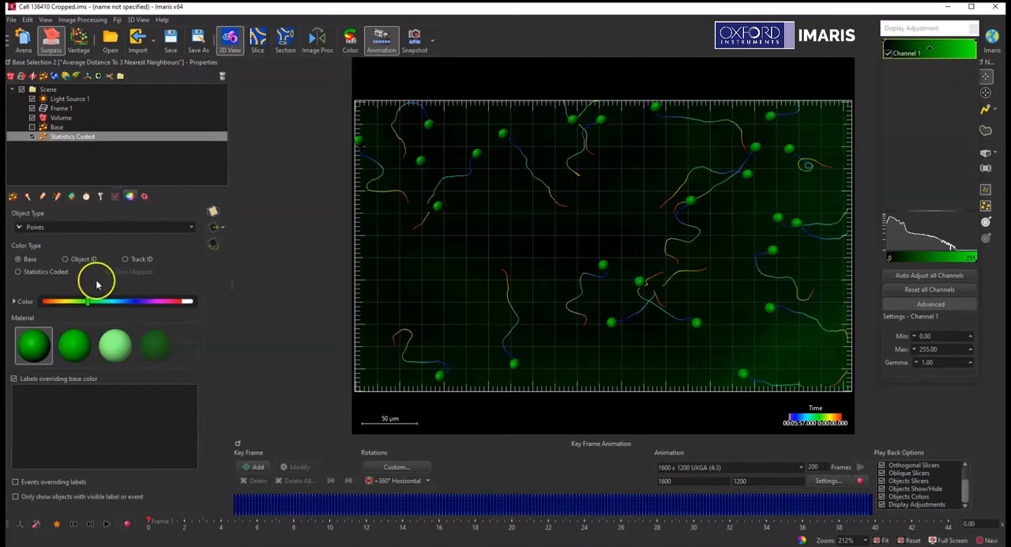
click(22, 272)
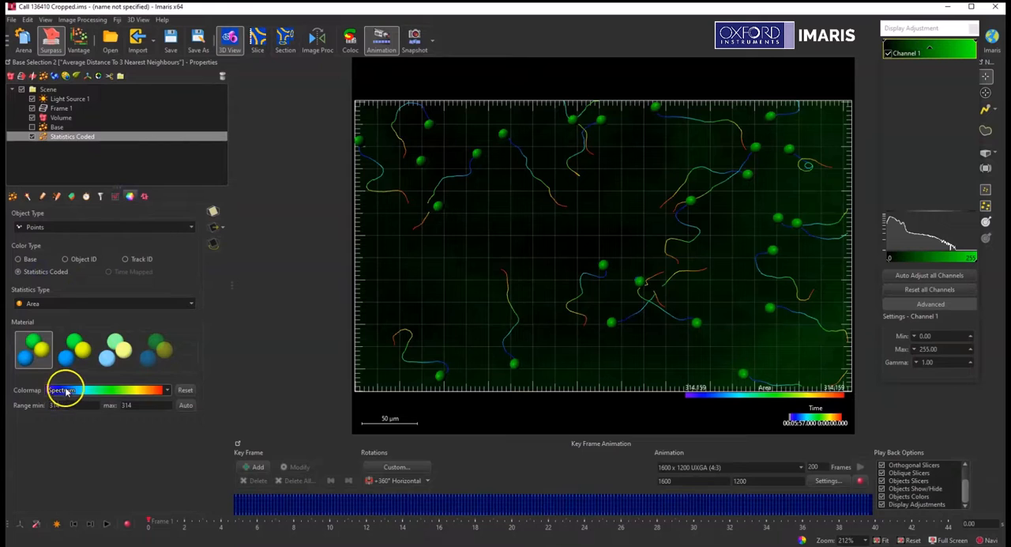
click(71, 303)
scroll(73, 339, down, 10)
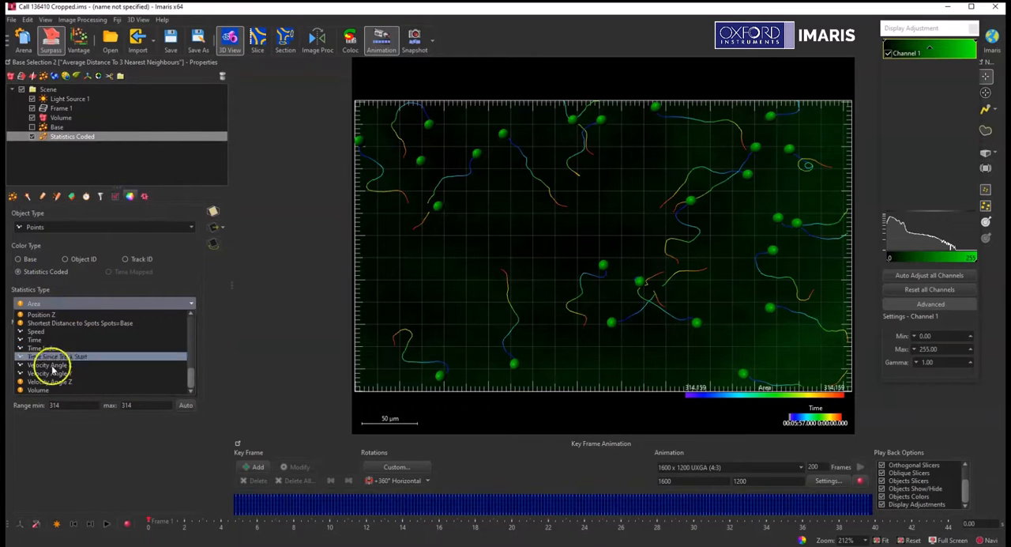
click(45, 330)
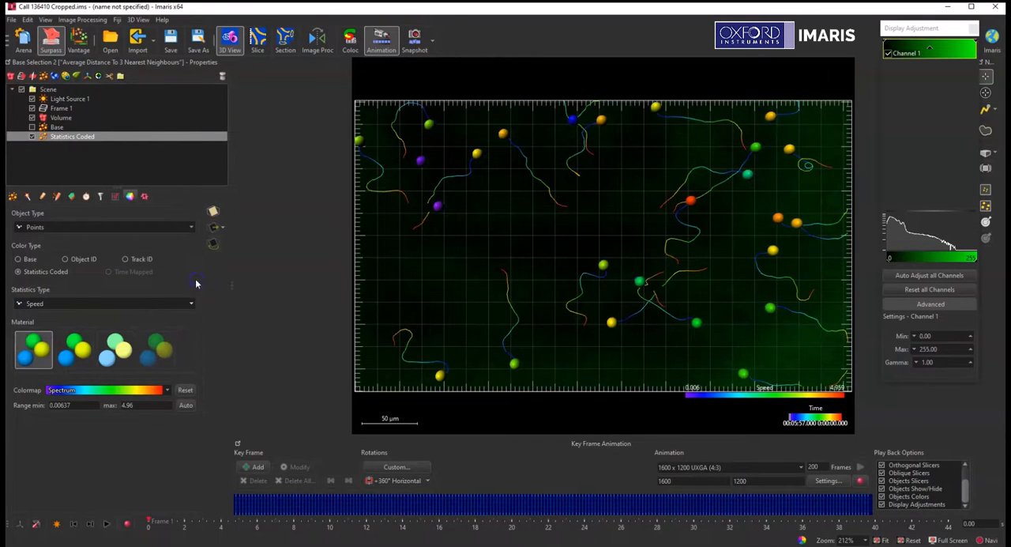
Step: Hide Statistics Coded, show Base instead, and add an animation key frame at the first time point
click(32, 136)
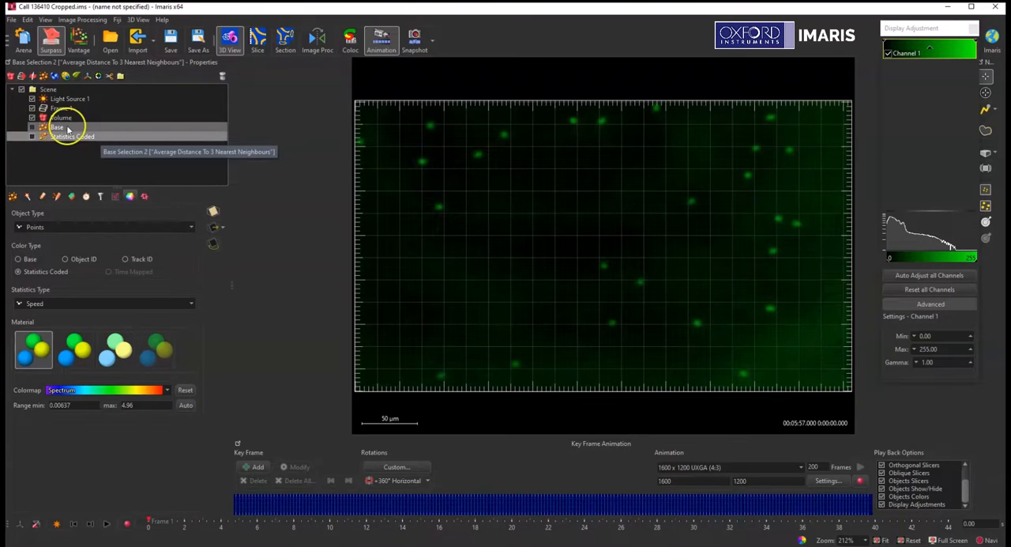
click(68, 129)
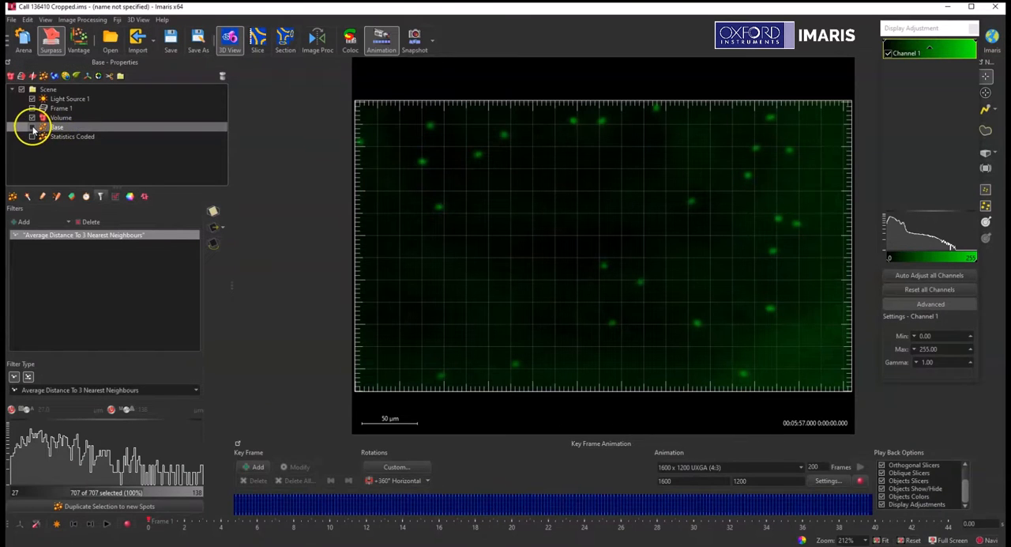
click(32, 127)
click(12, 197)
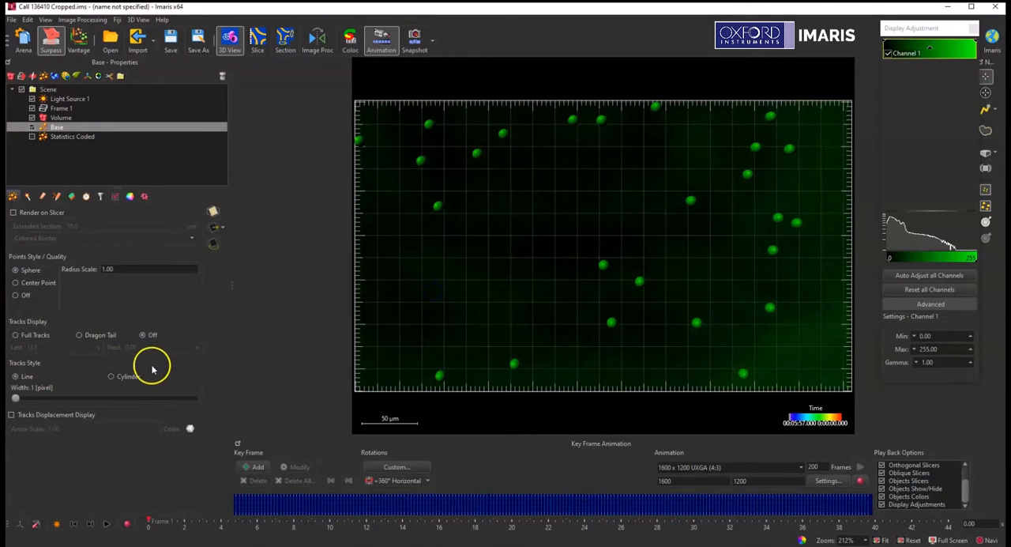
click(256, 467)
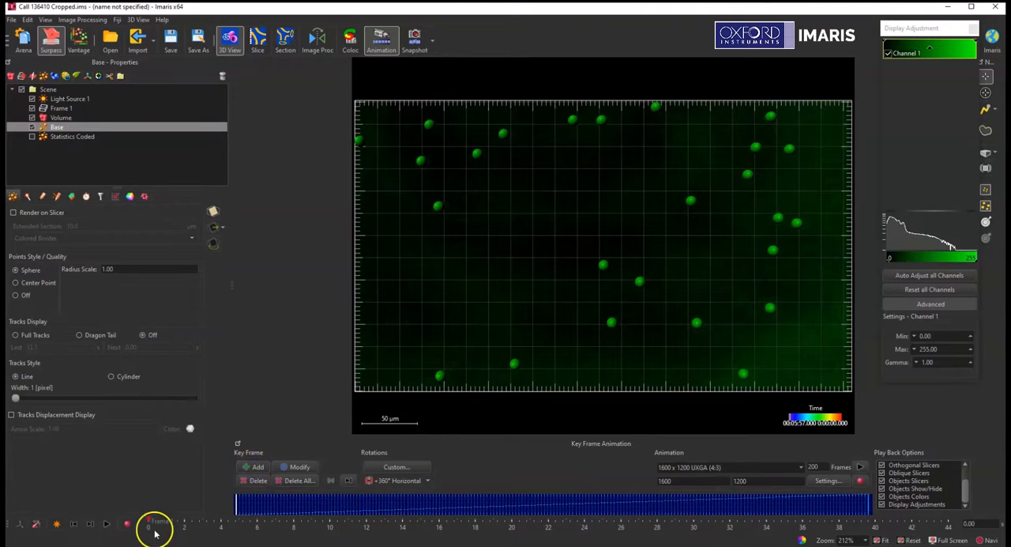
Step: Add a key frame at time frame 30 showing Statistics Coded instead of Base, and shift it along the animation to align with the time marker
drag(149, 521, 542, 523)
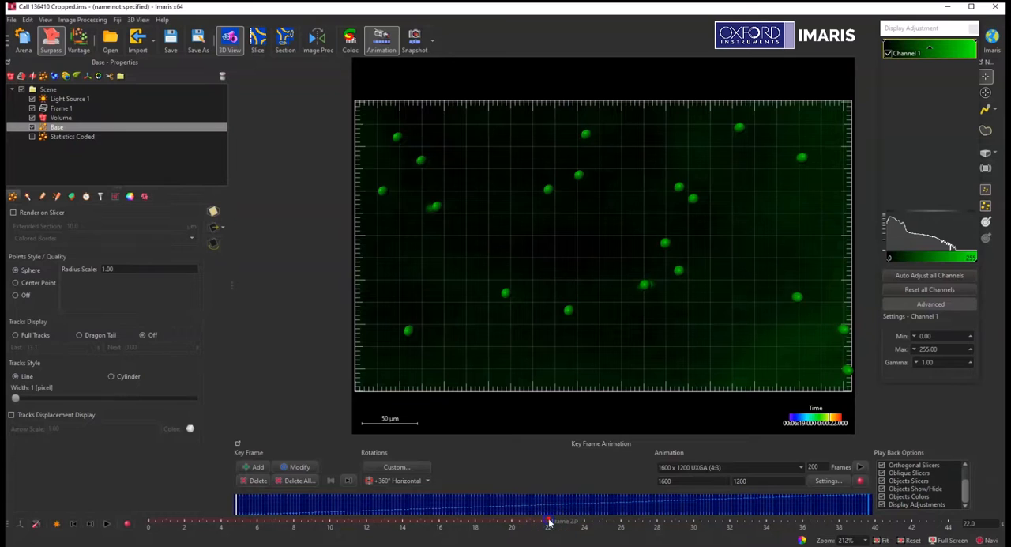
drag(550, 522, 666, 530)
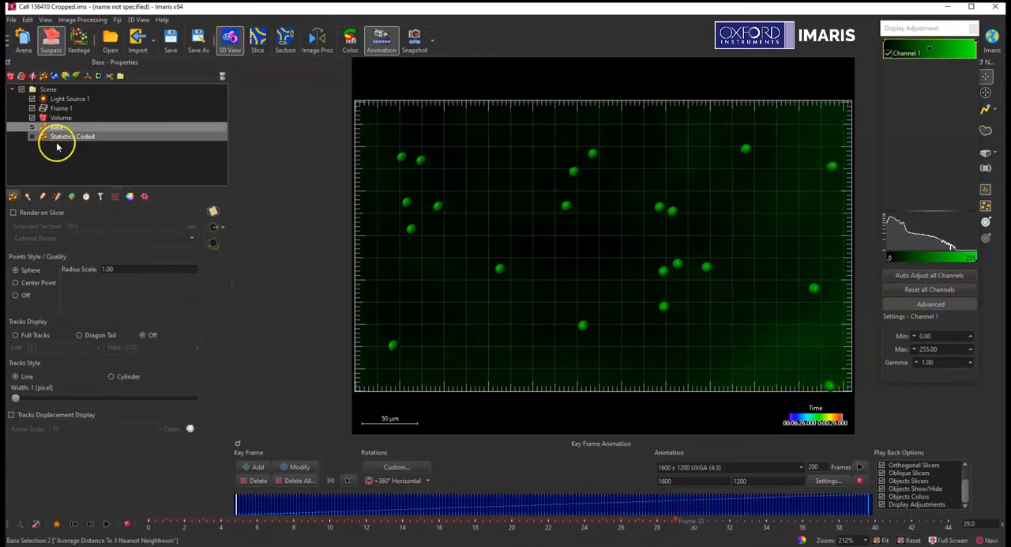
click(31, 128)
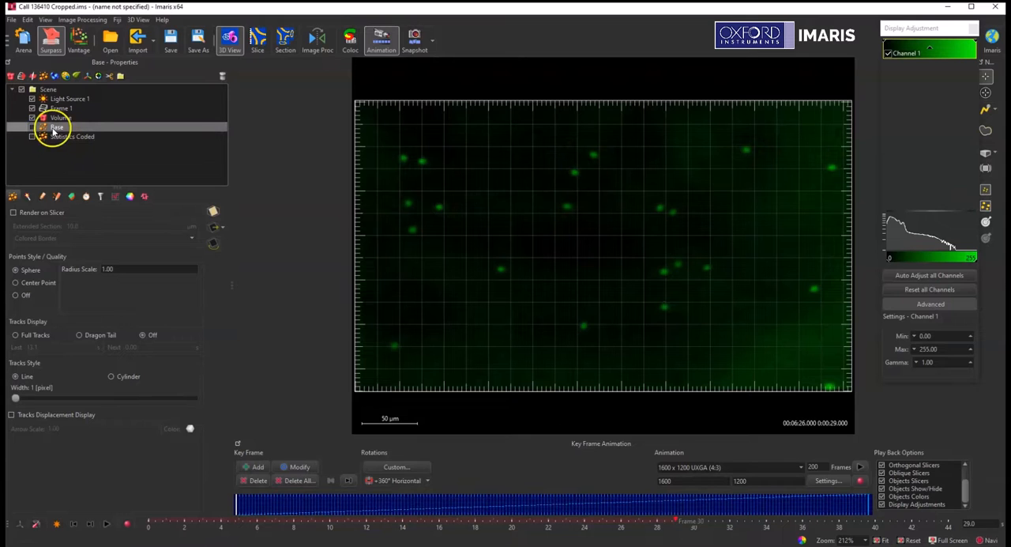
click(32, 137)
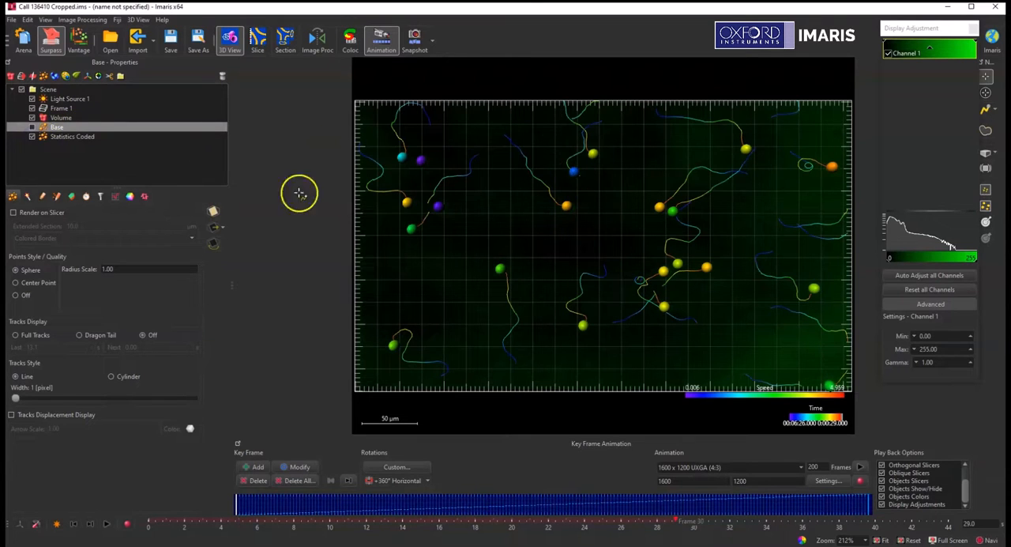
click(53, 139)
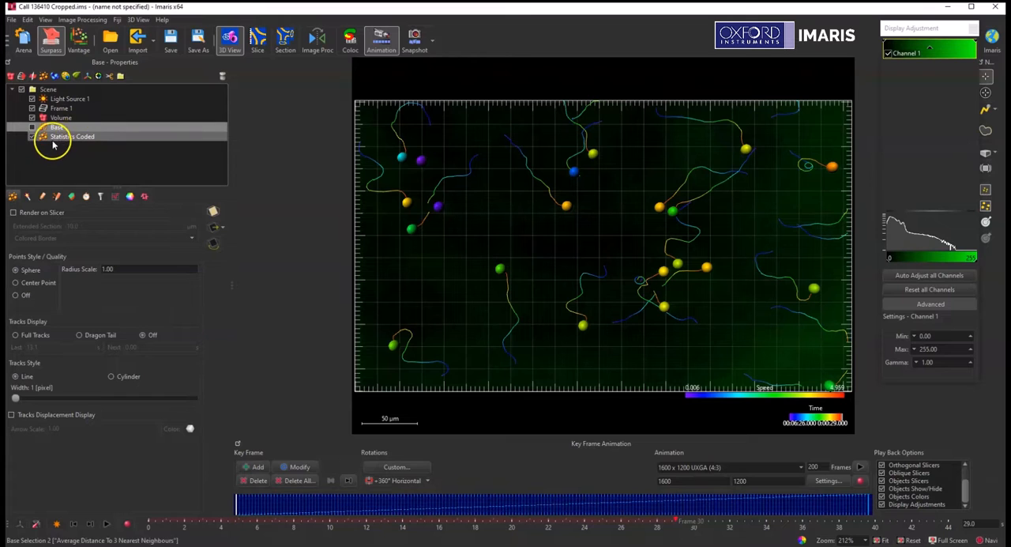
click(254, 467)
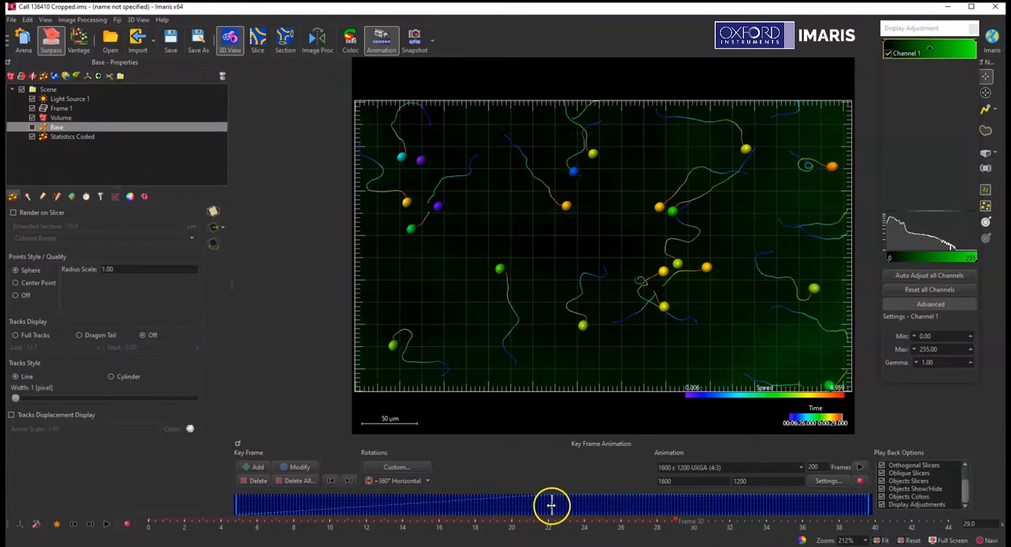
drag(602, 506, 656, 510)
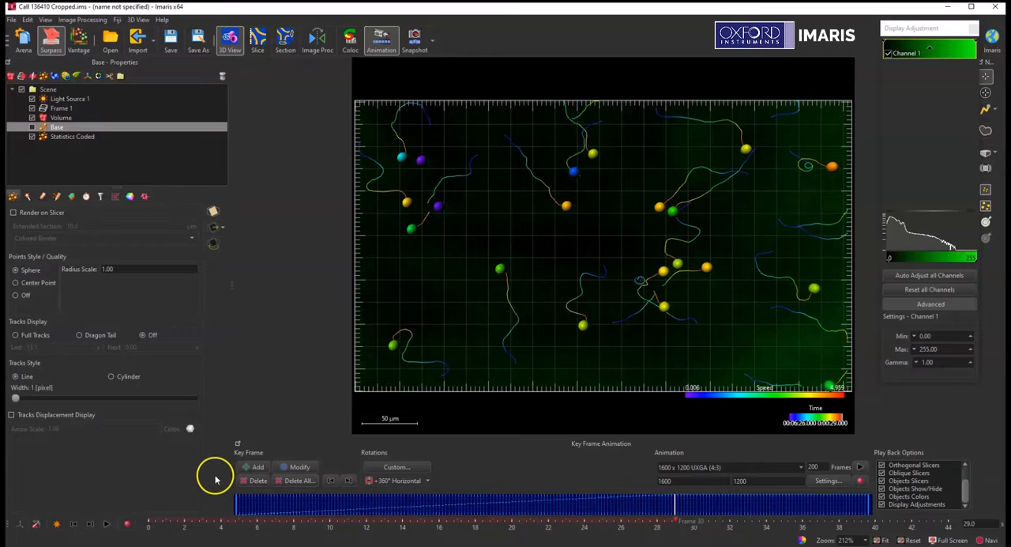
Step: With Base shown and Statistics Coded hidden, save the animation to the Desktop as an H264 MP4 movie at 24 frames per second
click(32, 129)
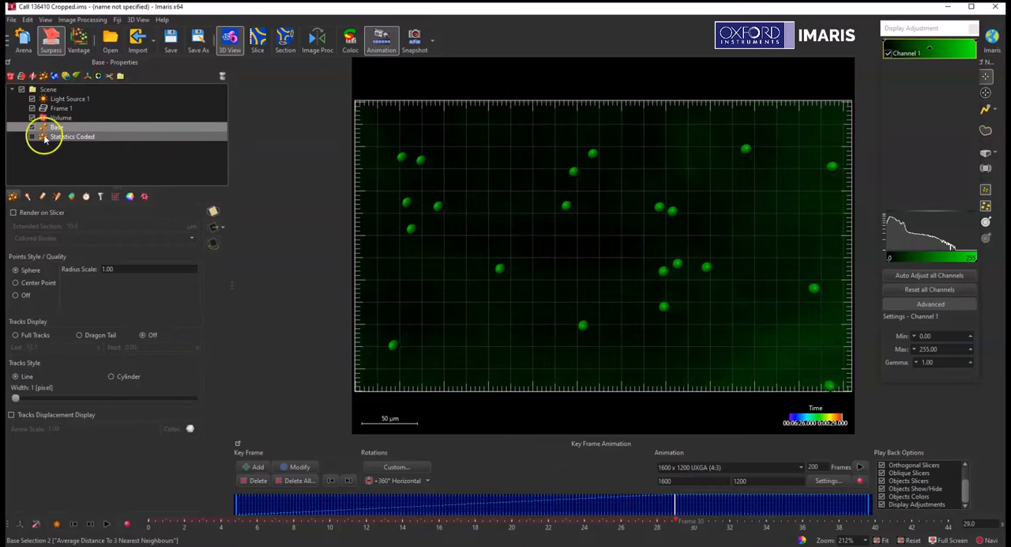
click(858, 480)
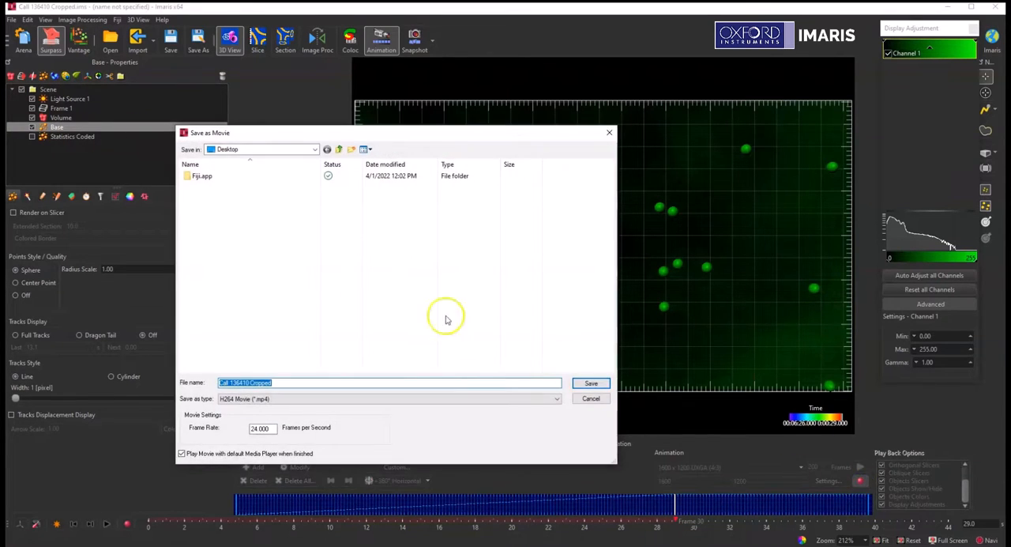
click(585, 383)
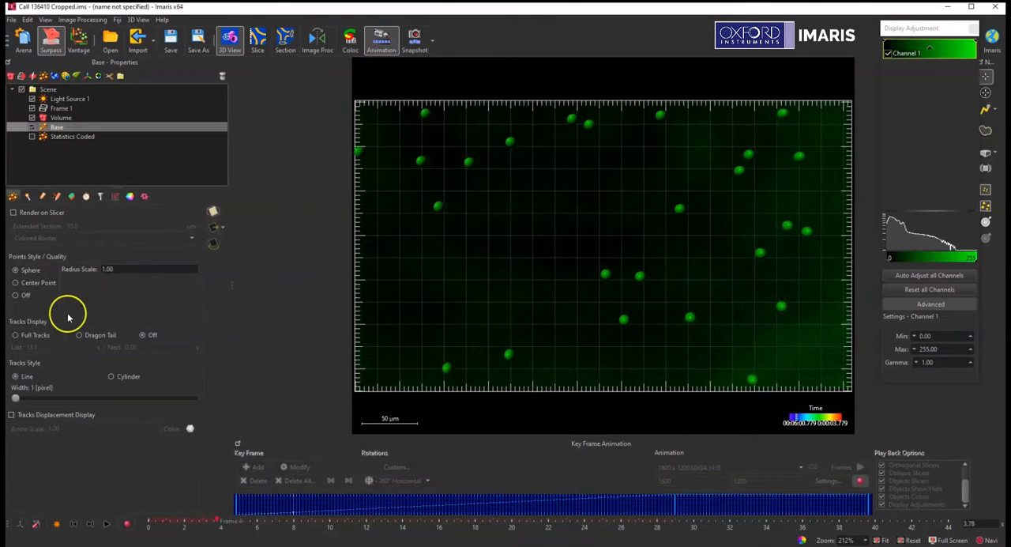
Step: While the movie records, switch the Base tracks display to Dragon Tail and turn it off again
click(78, 337)
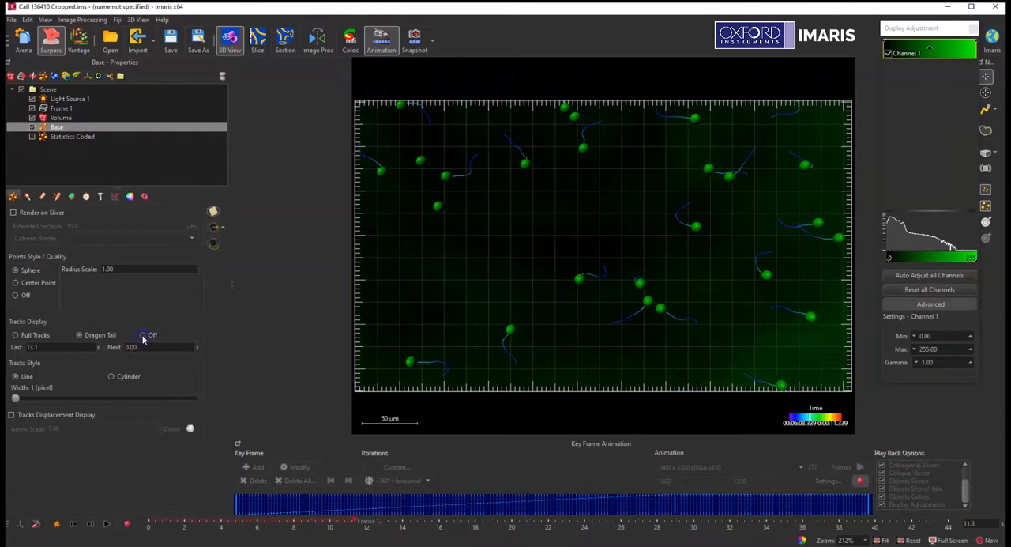
click(143, 336)
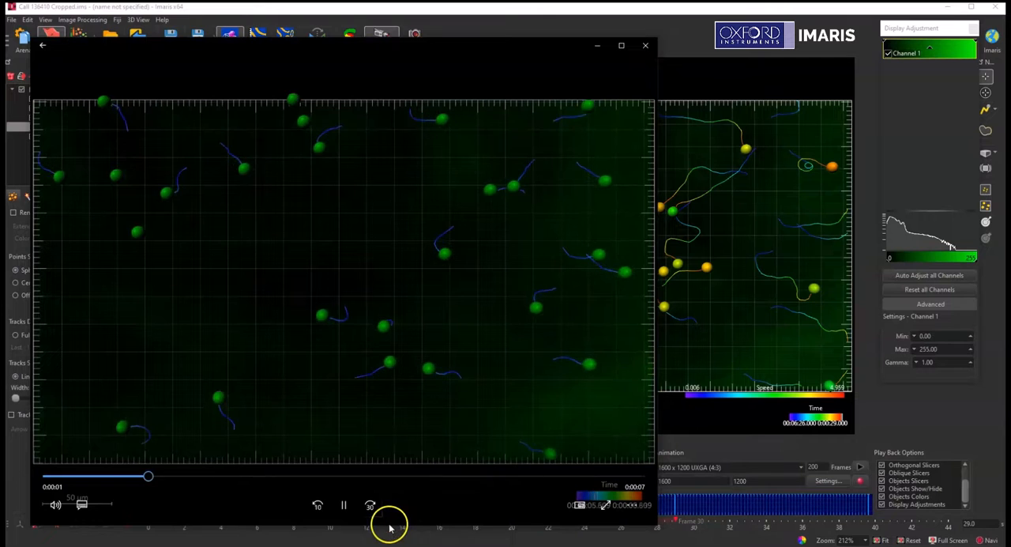
Step: Review the recorded movie by pausing it, adjusting the playback position around two seconds, and resuming playback
click(343, 504)
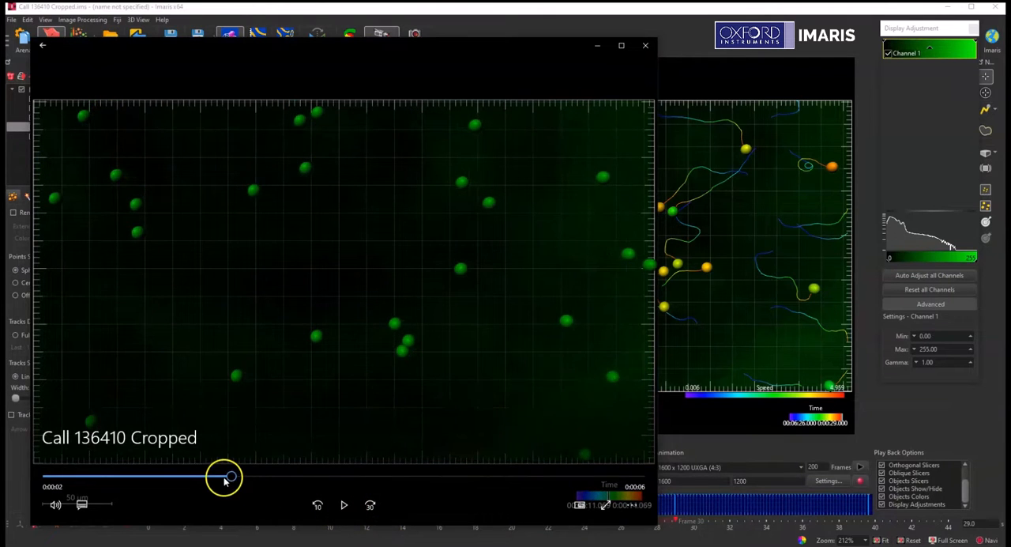
mouse_move(224, 480)
mouse_down()
mouse_move(109, 475)
mouse_move(218, 474)
mouse_up()
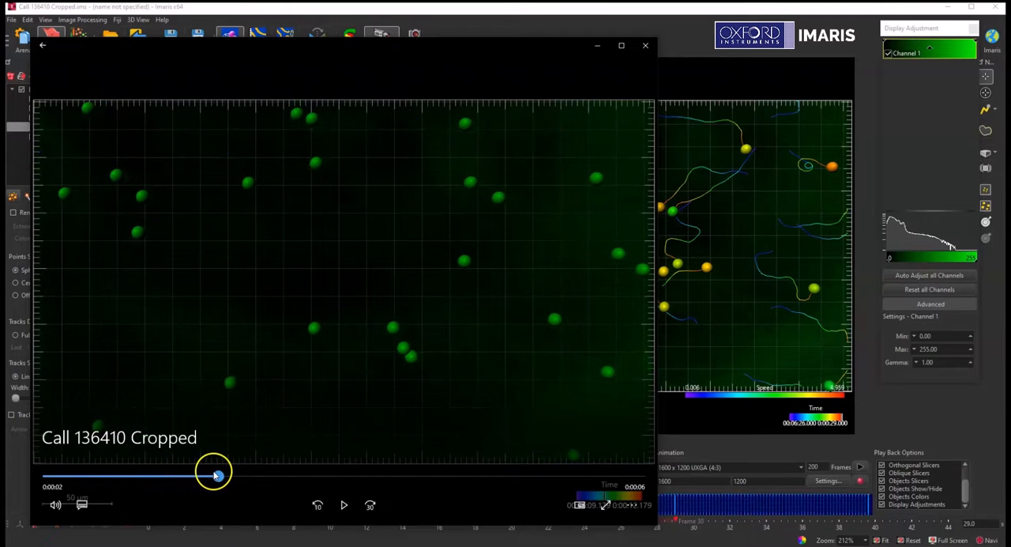
click(343, 504)
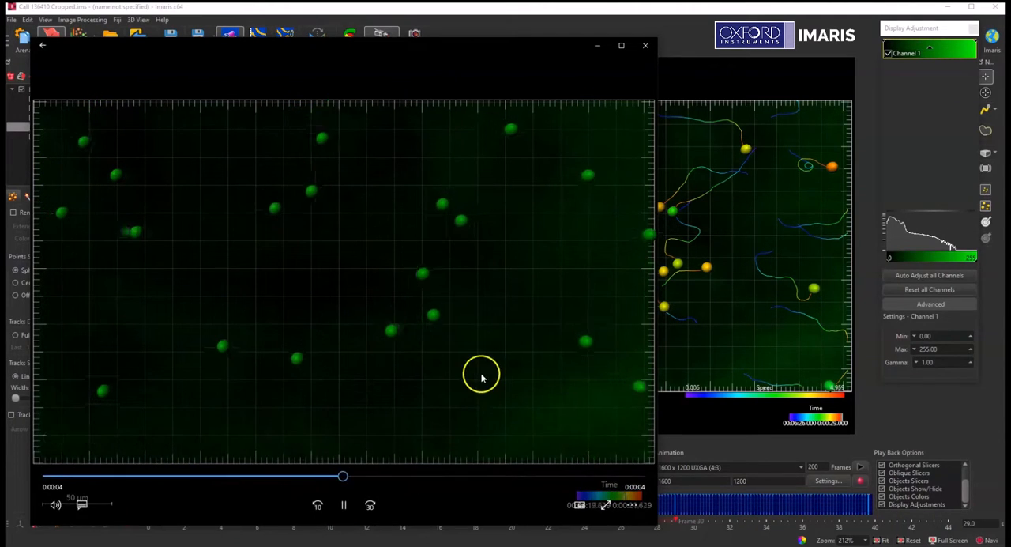